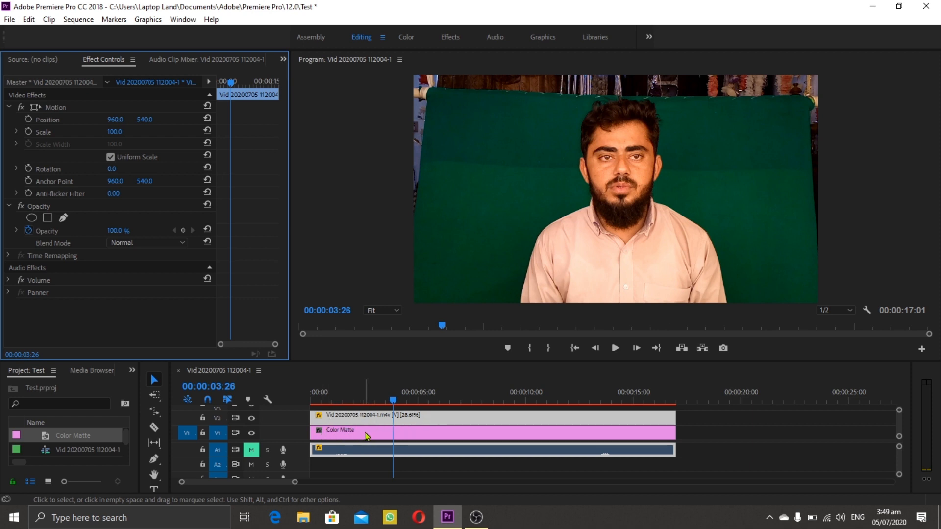
Step: Hide the V2 video track to check the color matte beneath it, and show the track again
left_click(252, 418)
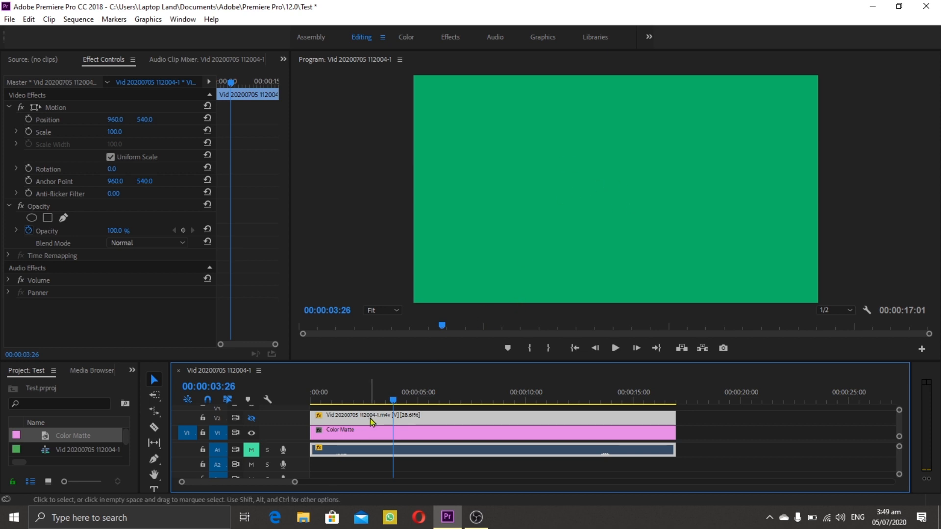
left_click(251, 419)
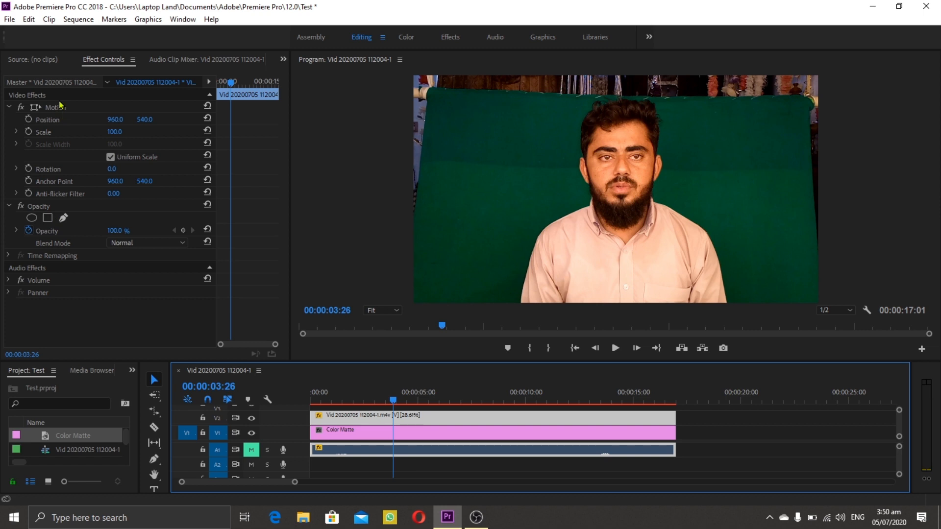
Step: Start a free-draw bezier opacity mask on the V2 clip, tracing the man's left-hand outline from the frame's lower edge to the hairline
left_click(63, 219)
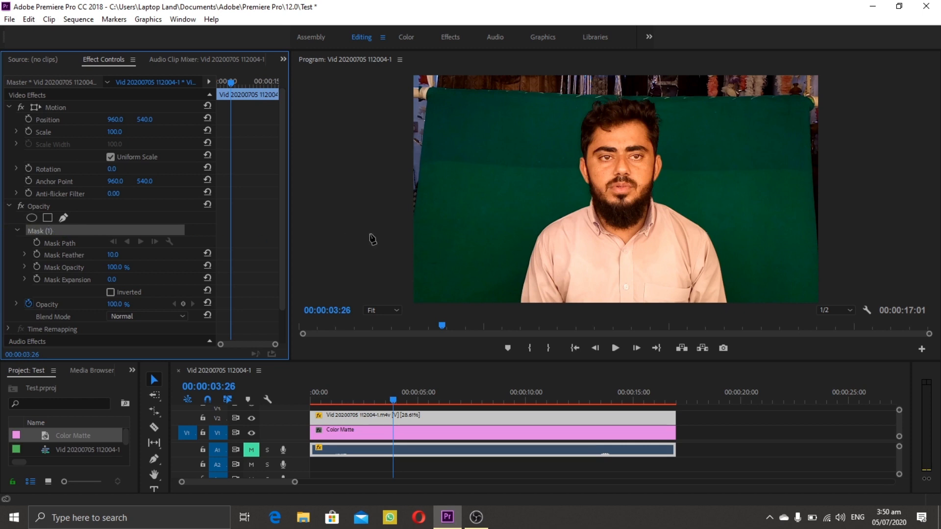
left_click(520, 301)
left_click(543, 236)
left_click(587, 207)
left_click(587, 186)
left_click(579, 165)
left_click(580, 142)
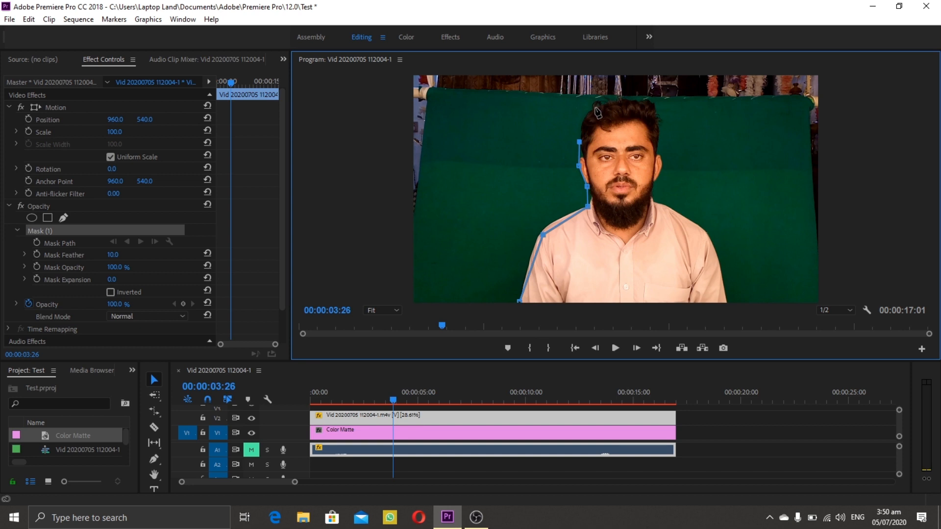
Step: Continue the mask outline over the top of the hair and down to the ear on the opposite side
left_click(595, 106)
left_click(623, 100)
left_click(644, 103)
left_click(657, 120)
left_click(658, 151)
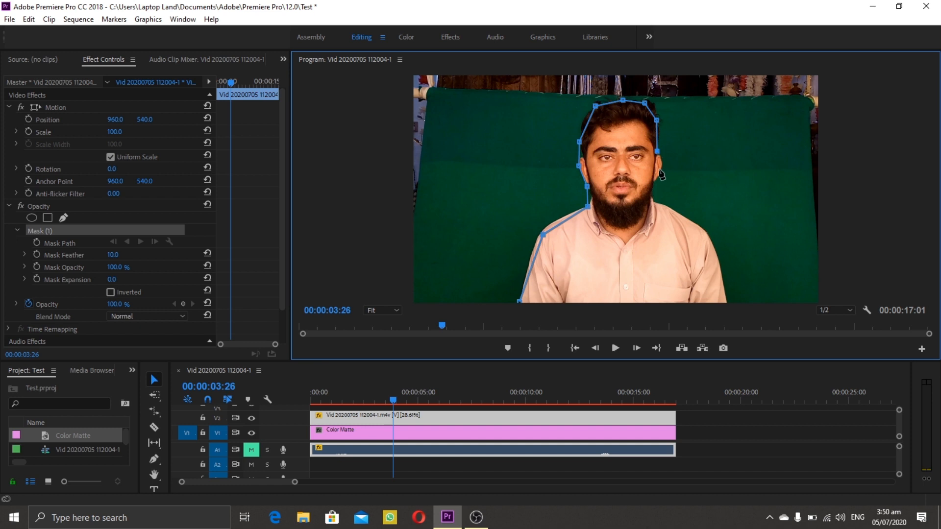
left_click(661, 171)
key("ctrl+z")
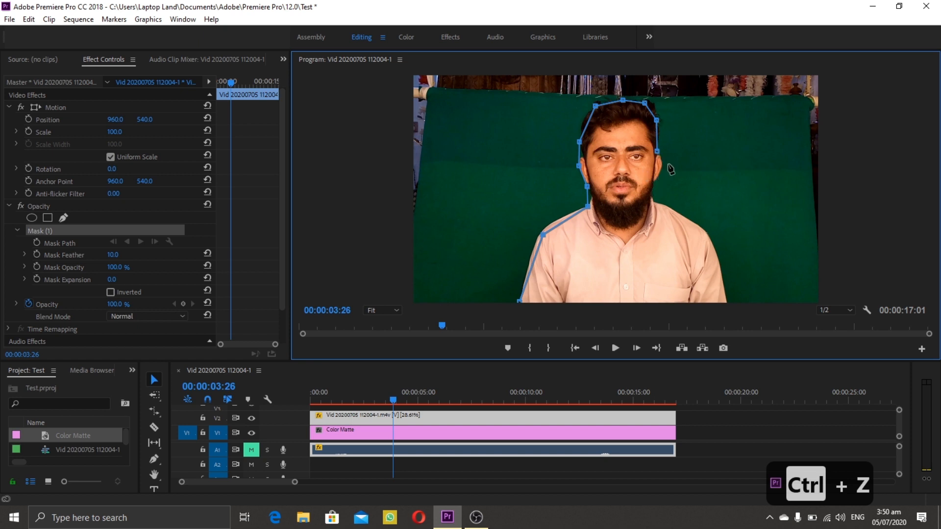
left_click(663, 167)
Step: Trace the mask down the neck and shoulder, close it at its starting point, and extend its lower corner below the frame
left_click(652, 184)
left_click(655, 201)
key("ctrl+z")
left_click(701, 235)
left_click(725, 302)
left_click(520, 300)
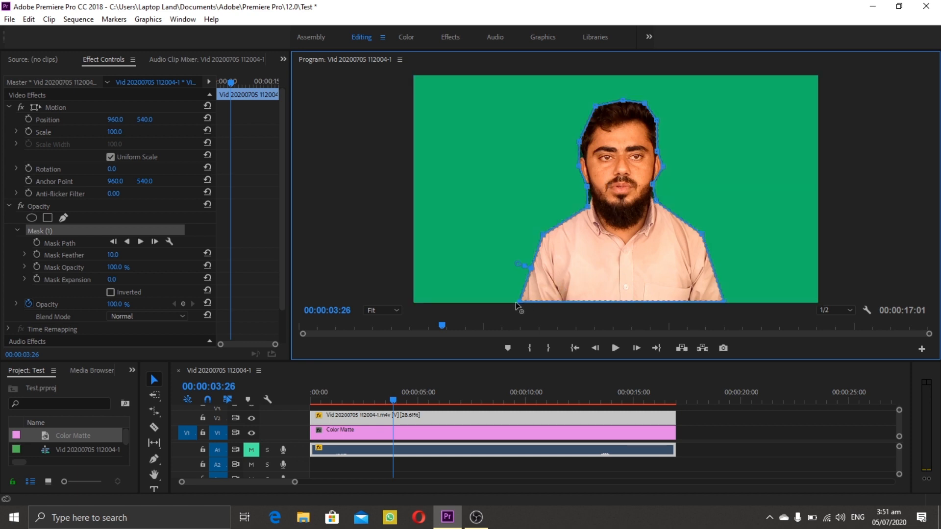
left_click_drag(519, 301, 515, 312)
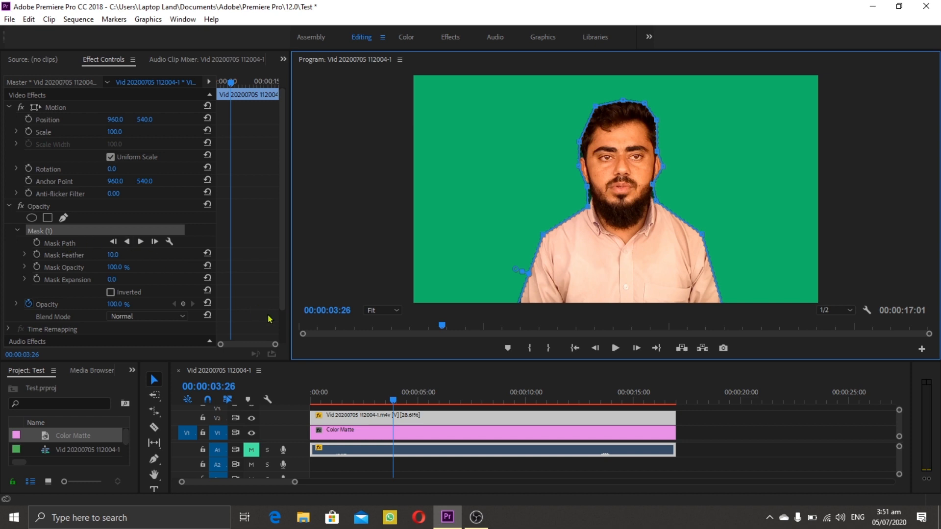
Step: Enable Mask Path animation at 00:00:00:00 and adjust the mask points beside the neck and temple to fit the man's outline
left_click_drag(393, 403, 297, 412)
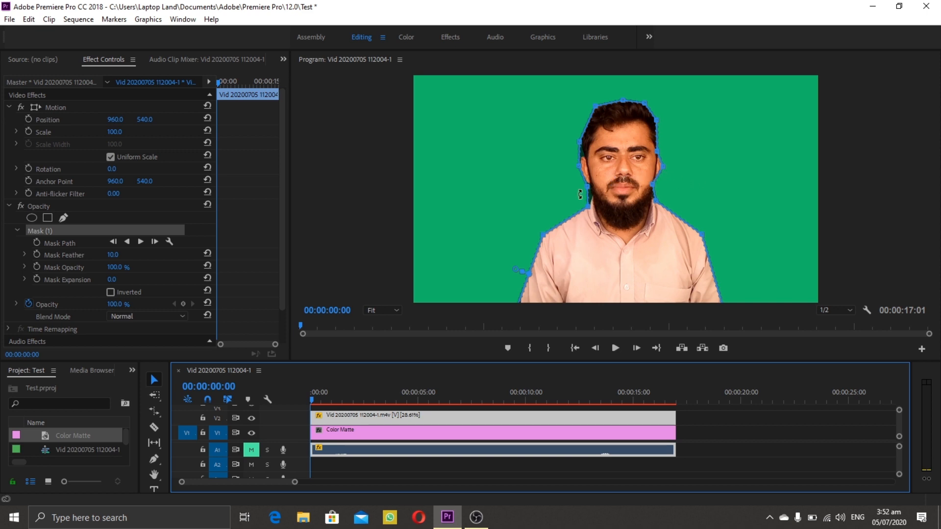
left_click(37, 243)
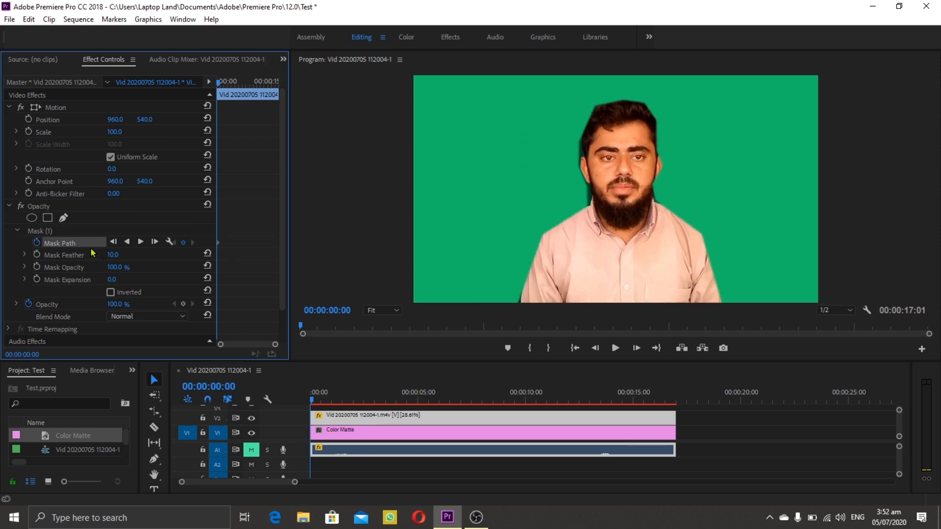
left_click(37, 231)
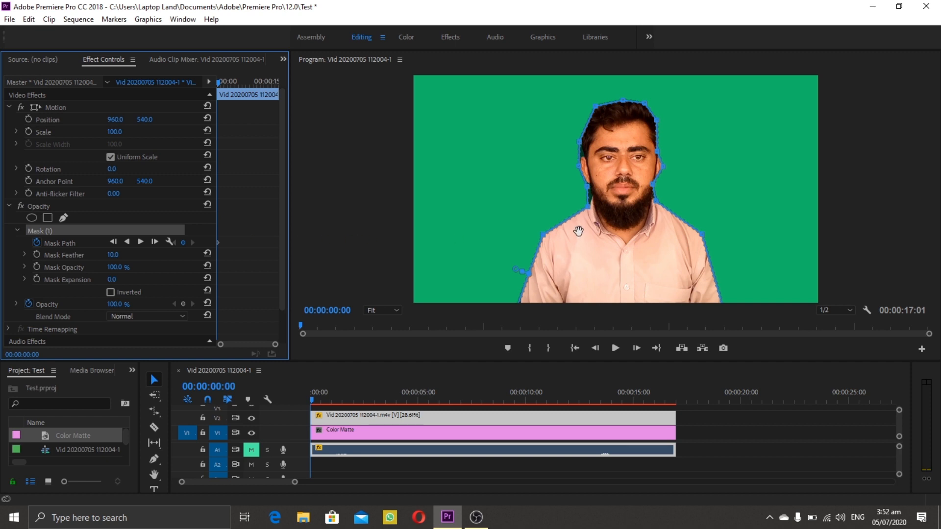
left_click(588, 195)
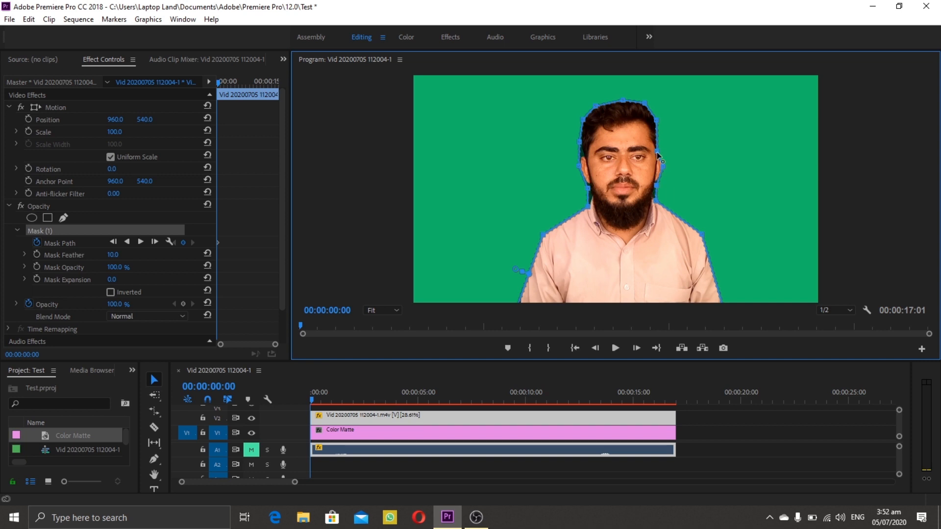
left_click_drag(657, 152, 661, 144)
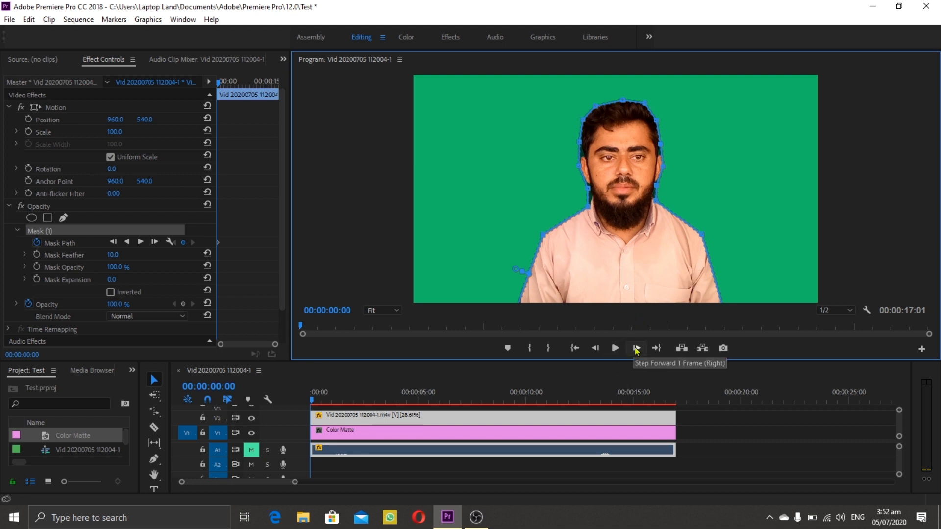
Step: Advance frame by frame to 00:00:01:19 and adjust the mask point at the left side of the neck
left_click(636, 349)
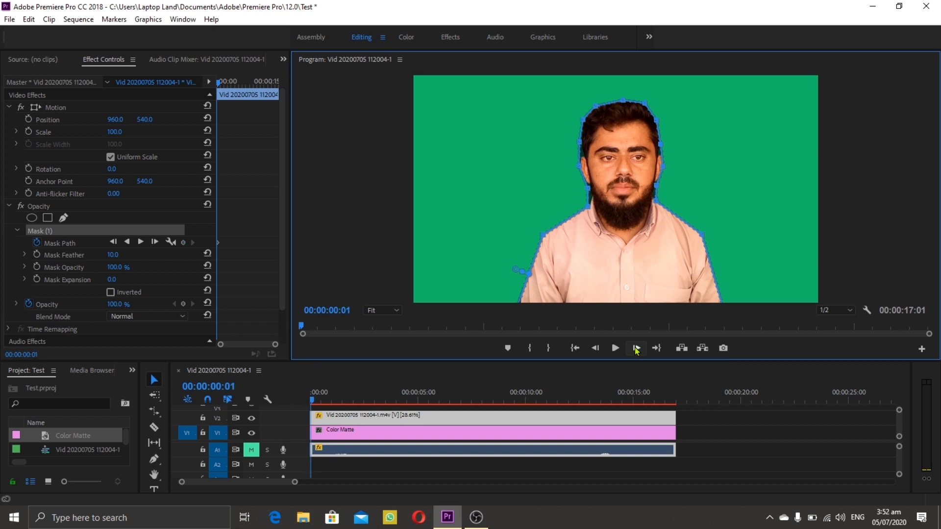
left_click(636, 349)
left_click(637, 349)
left_click(636, 349)
left_click(636, 349)
left_click(636, 349)
left_click(636, 349)
left_click(636, 348)
left_click(636, 349)
left_click(636, 349)
left_click(636, 349)
left_click(636, 349)
left_click(637, 349)
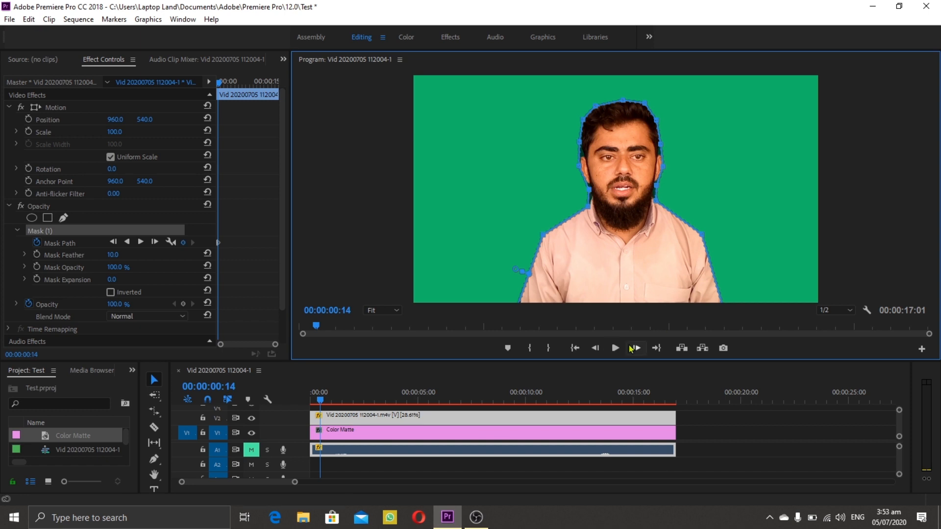
left_click(635, 348)
left_click(636, 348)
left_click(636, 348)
left_click(636, 348)
left_click(636, 348)
left_click(636, 348)
left_click(636, 348)
left_click(635, 348)
left_click(636, 348)
left_click(636, 348)
left_click(635, 348)
left_click(636, 348)
left_click(635, 348)
left_click(636, 348)
left_click(635, 348)
left_click(636, 348)
left_click(636, 348)
left_click(636, 348)
left_click(635, 348)
left_click(635, 348)
left_click(635, 348)
left_click(635, 348)
left_click(635, 348)
left_click(635, 347)
left_click(636, 348)
left_click(636, 348)
left_click(636, 348)
left_click(636, 348)
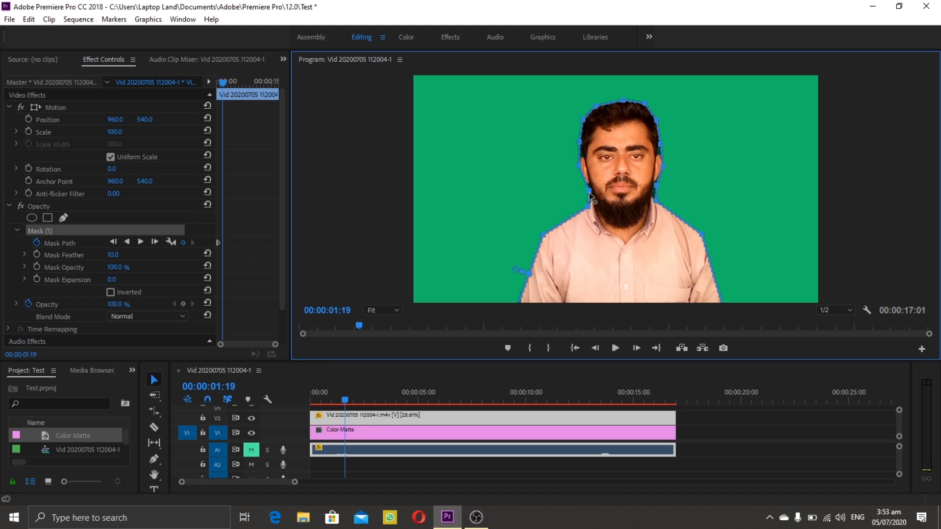
left_click(589, 192)
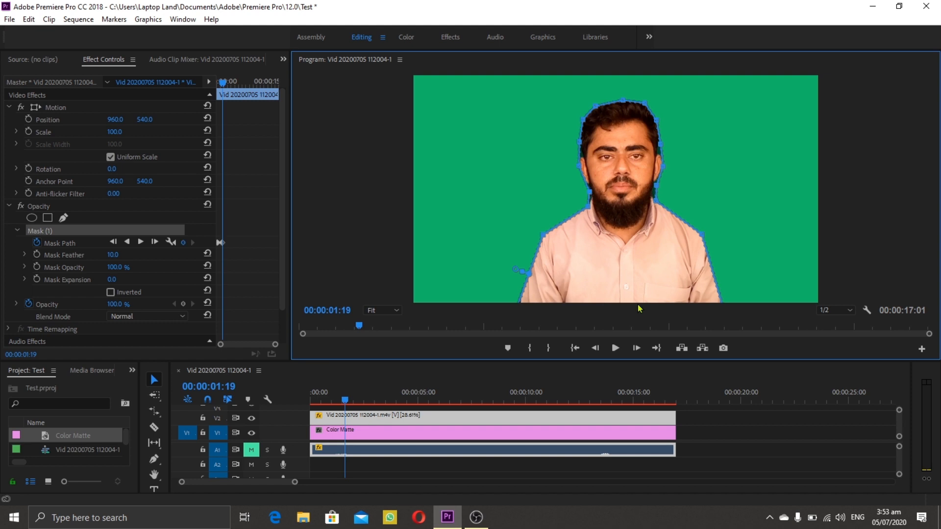
Step: Advance frame by frame to 00:00:02:21 and adjust the mask point at the right side of the neck
left_click(636, 348)
left_click(635, 348)
left_click(636, 348)
left_click(636, 348)
left_click(636, 348)
left_click(635, 348)
left_click(636, 348)
left_click(635, 348)
left_click(636, 348)
left_click(636, 348)
left_click(635, 348)
left_click(636, 348)
left_click(636, 348)
left_click(636, 348)
left_click(636, 348)
left_click(635, 348)
left_click(636, 348)
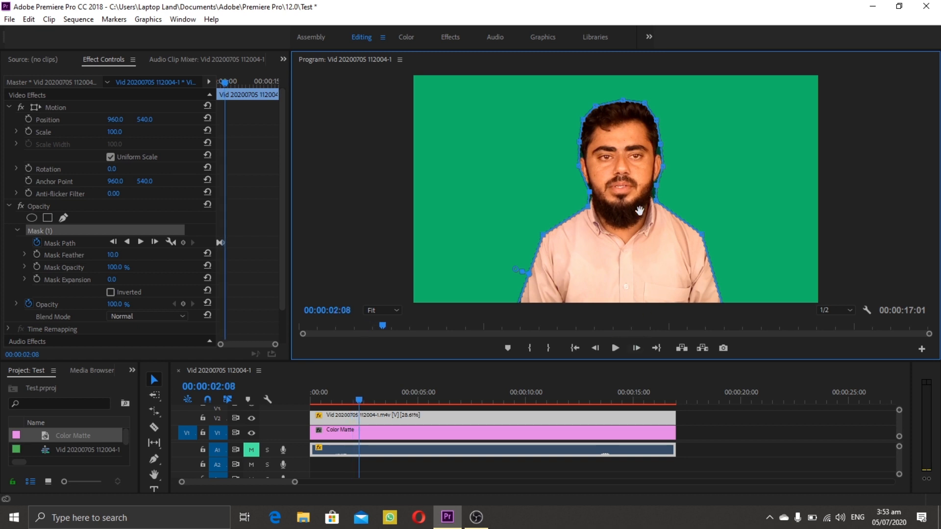
left_click(636, 348)
left_click(636, 348)
left_click(636, 348)
left_click(636, 348)
left_click(636, 348)
left_click(635, 348)
left_click(636, 348)
left_click(635, 348)
left_click(636, 348)
left_click(635, 348)
left_click(635, 348)
left_click(636, 348)
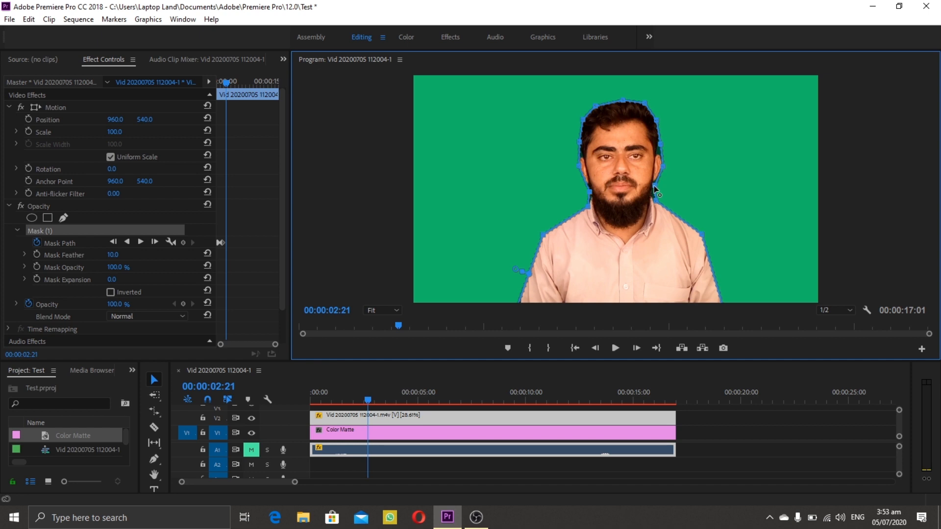
left_click(655, 190)
Step: Advance frame by frame to 00:00:03:28 and refit the mask path where the neck meets the shoulder
left_click(635, 348)
left_click(636, 348)
left_click(636, 348)
left_click(636, 348)
left_click(635, 348)
left_click(636, 348)
left_click(636, 348)
left_click(636, 348)
left_click(636, 348)
left_click(635, 348)
left_click(636, 348)
left_click(636, 348)
left_click(636, 348)
left_click(635, 348)
left_click(636, 348)
left_click(636, 348)
left_click(636, 348)
left_click(635, 348)
left_click(636, 348)
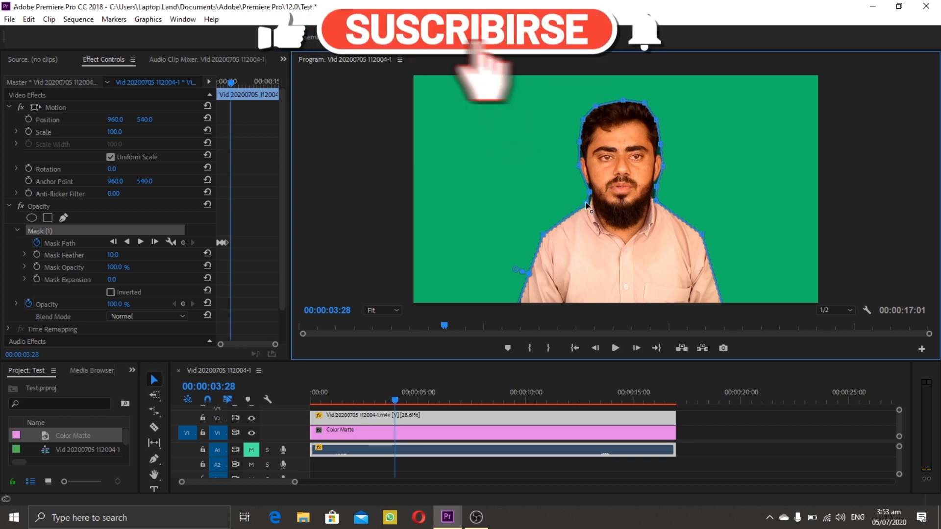
Step: Go to 00:00:06:21 and shift the whole mask slightly up and to the right over the man
left_click(535, 327)
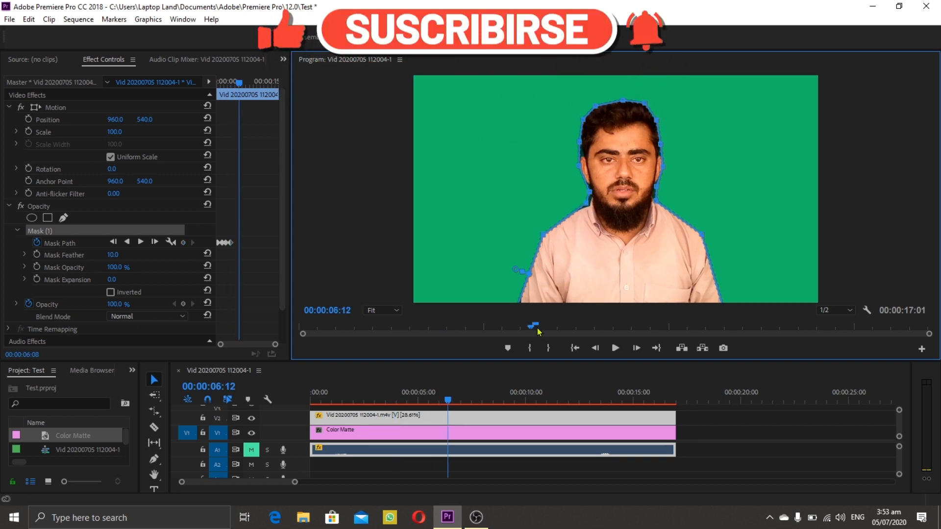
left_click_drag(537, 328, 547, 327)
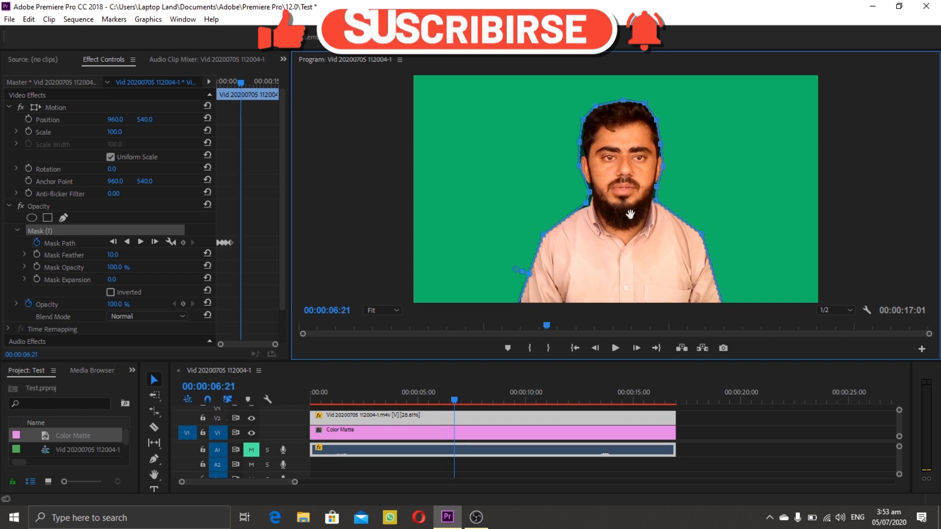
left_click_drag(629, 214, 632, 212)
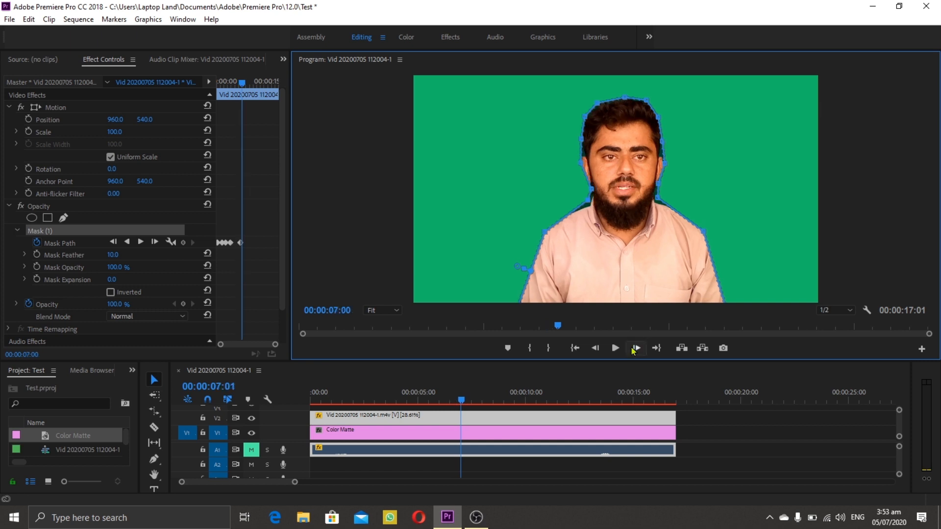
Step: Track the mask forward from 00:00:07:12 and nudge the whole mask over the man at 00:00:08:11
left_click(635, 352)
left_click(634, 351)
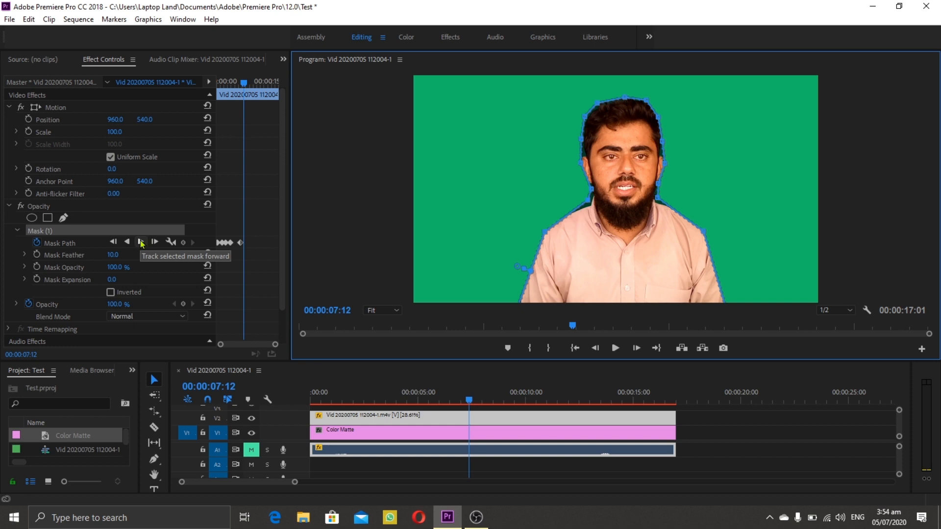
left_click(142, 243)
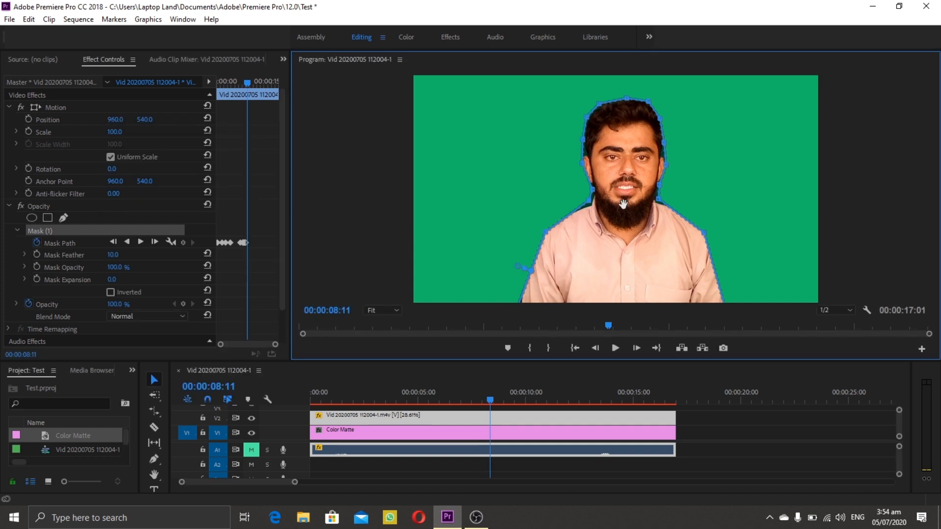
left_click_drag(624, 204, 625, 205)
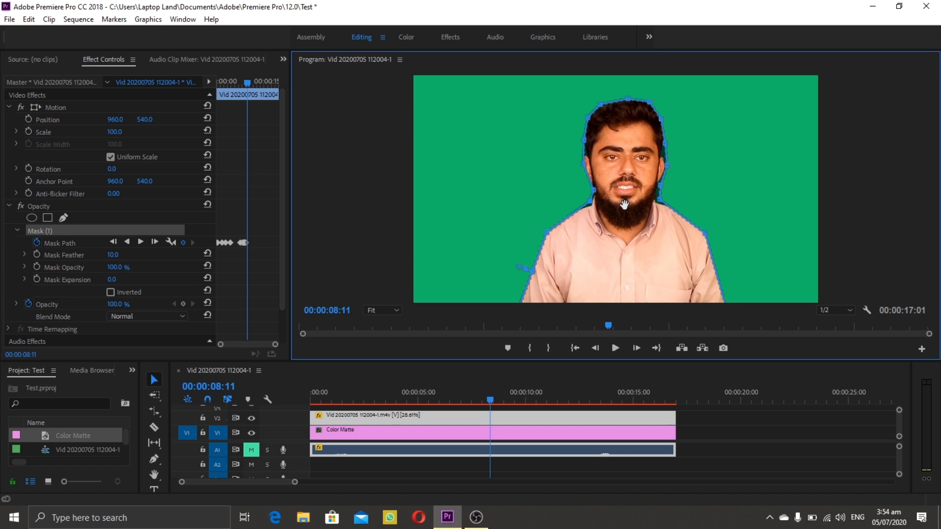
Step: Move ahead to 00:00:12:23 and set the Mask Feather to 20
left_click(641, 326)
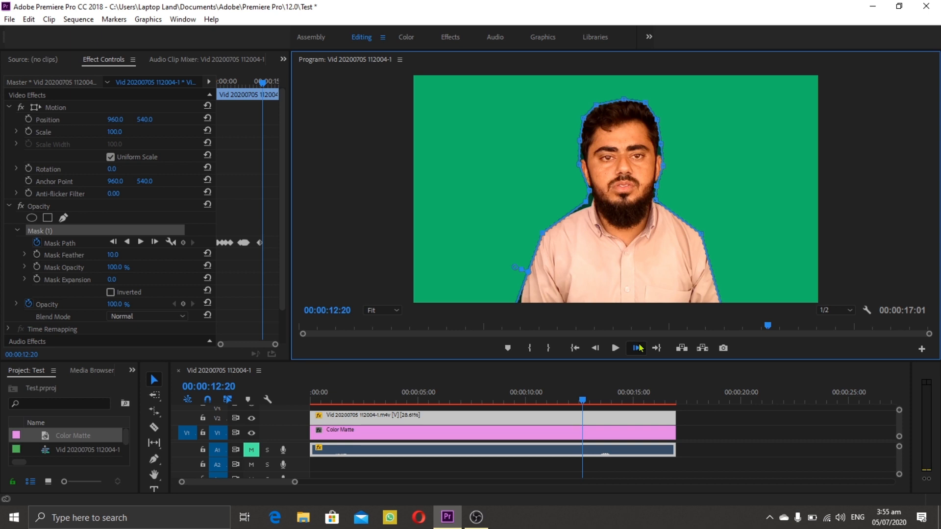
left_click(639, 348)
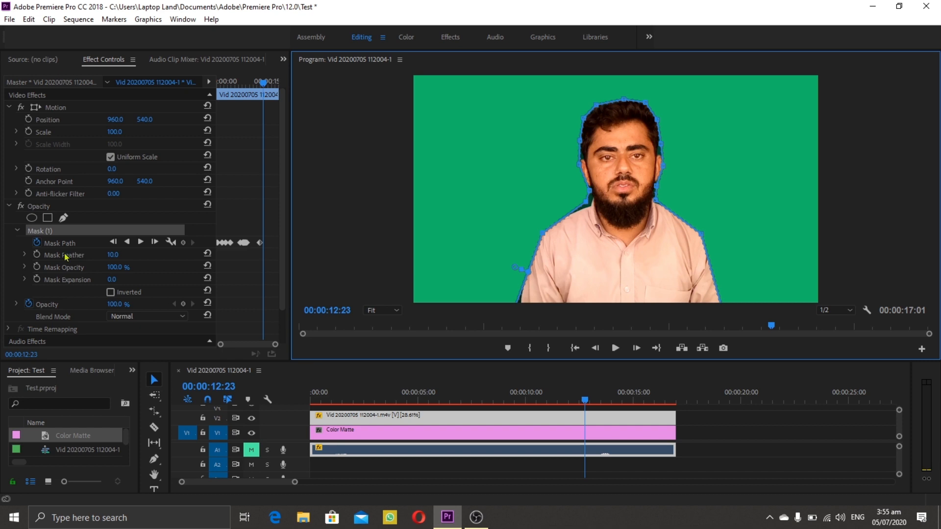
left_click(112, 255)
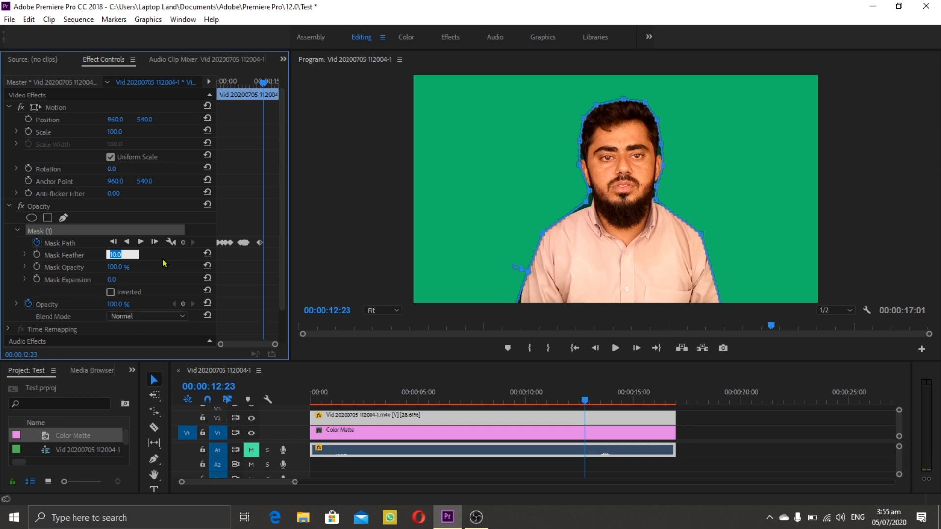
key("Up")
key("Up")
key("Up")
key("Up")
key("Up")
key("Up")
key("Up")
key("Up")
key("Up")
key("Up")
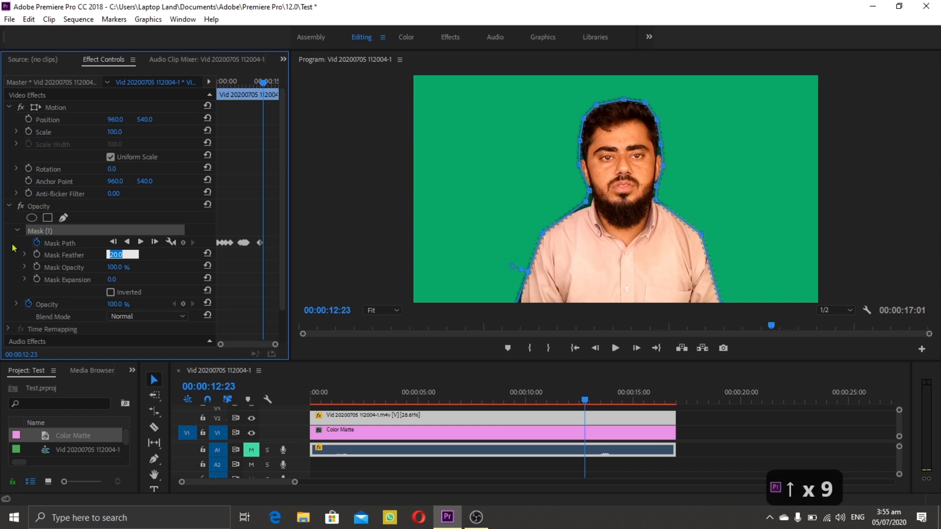
Step: Set the Mask Expansion to -5 to pull the mask edge inward
left_click(125, 277)
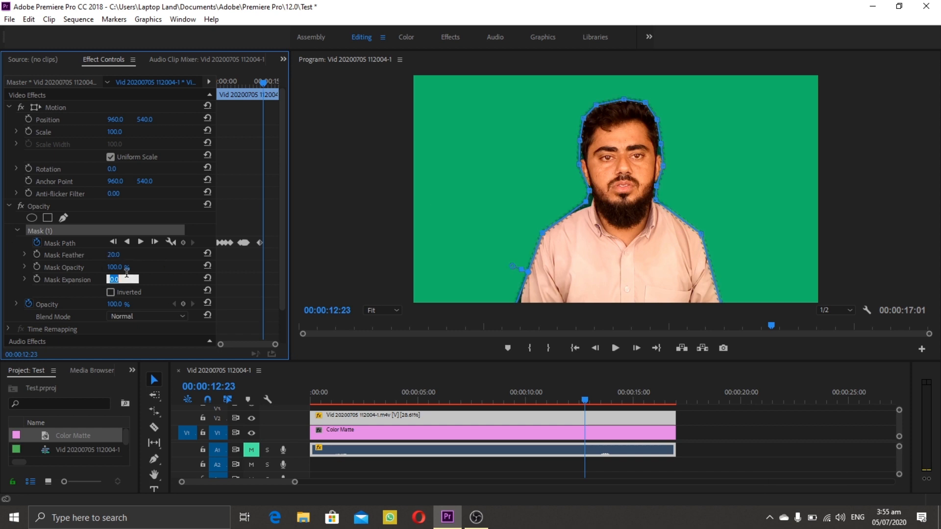
key("Down")
key("Down")
key("Down")
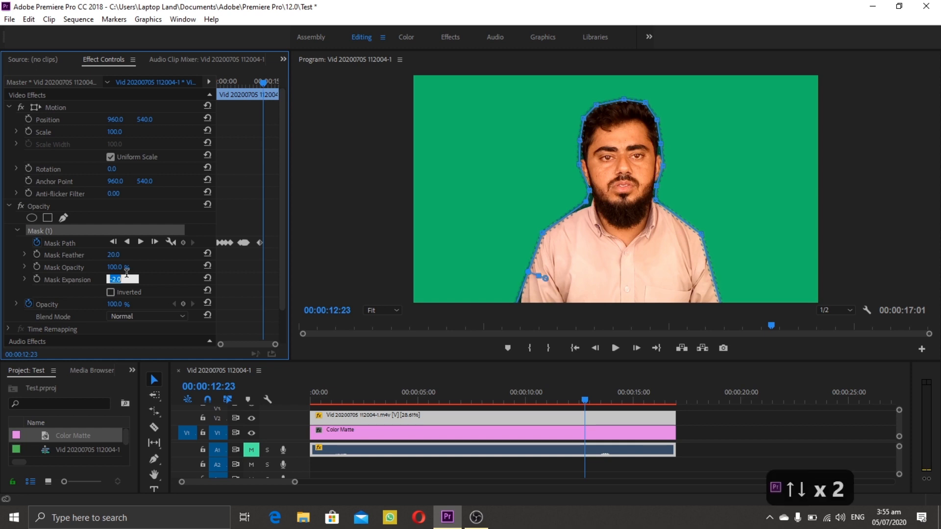
key("Down")
key("Down")
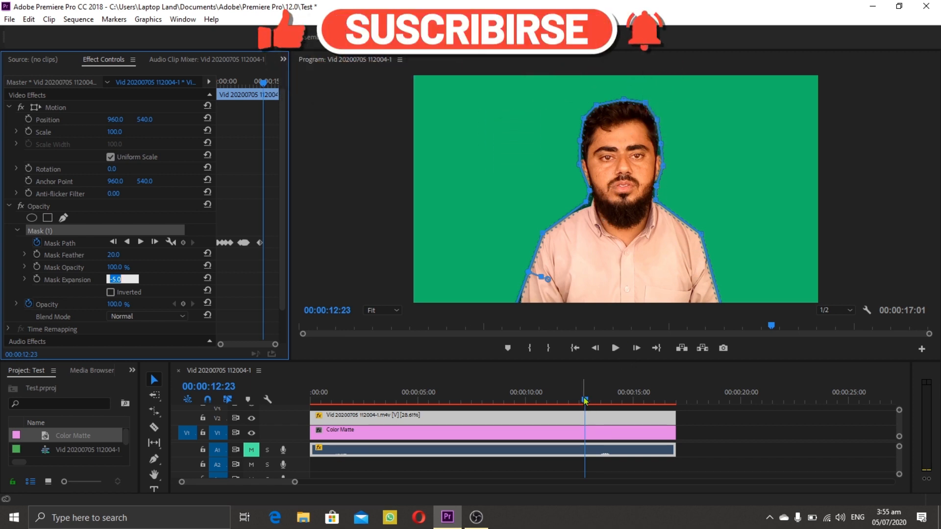
Step: Play the sequence from near its start to review the masked man over the green matte
left_click_drag(585, 403, 314, 407)
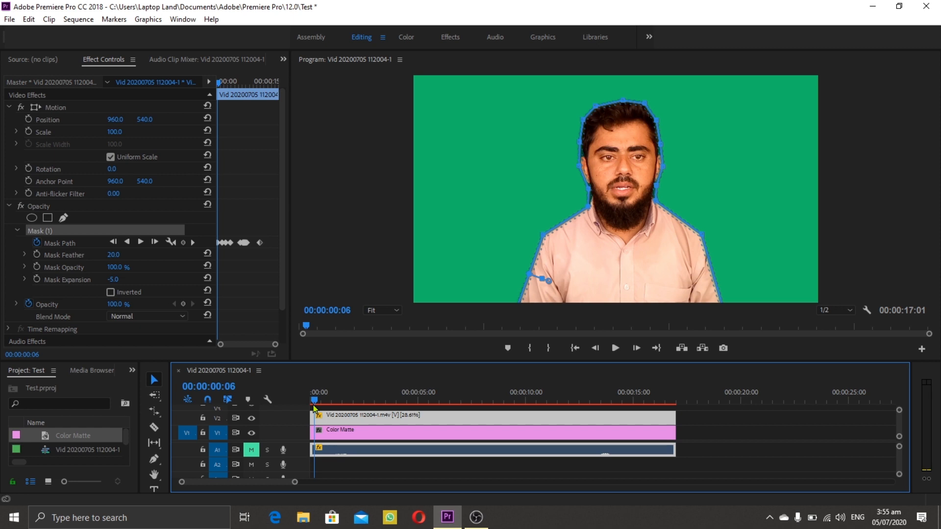
key("space")
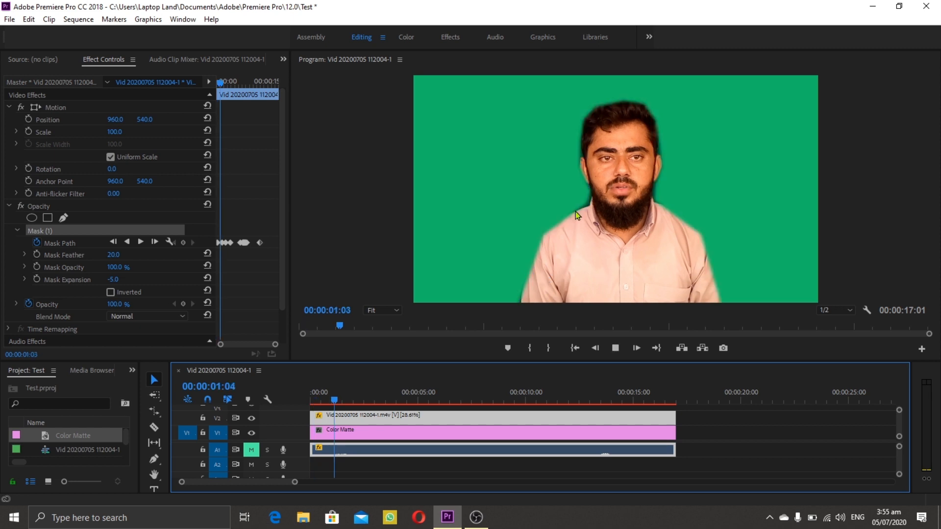